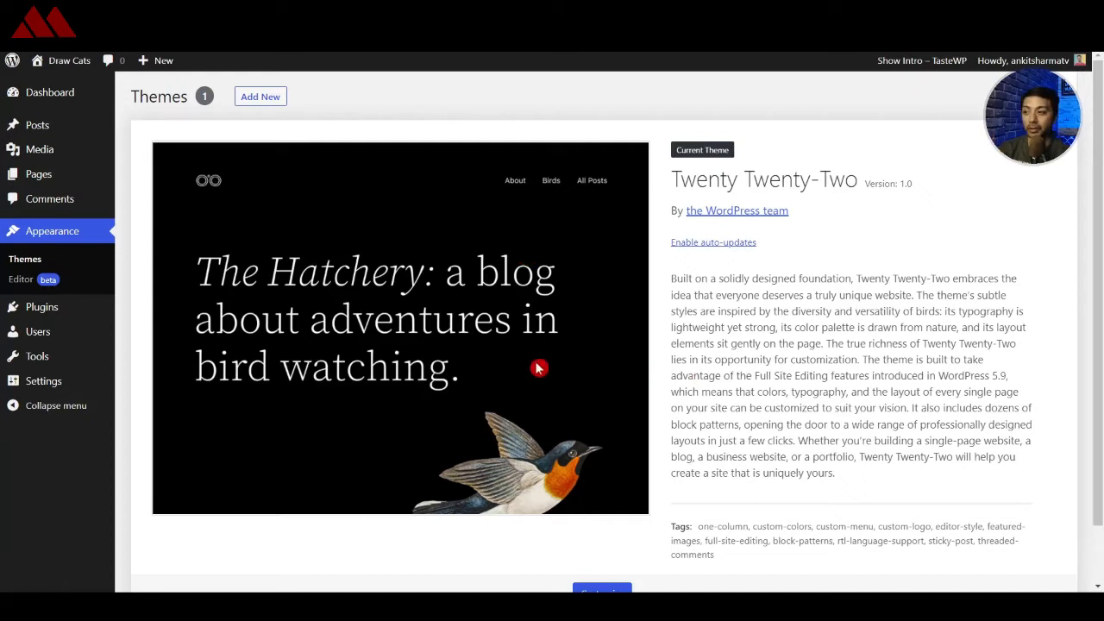
Step: Open the site editor on the Home template and show its block list to review the structure down to the footer
click(21, 281)
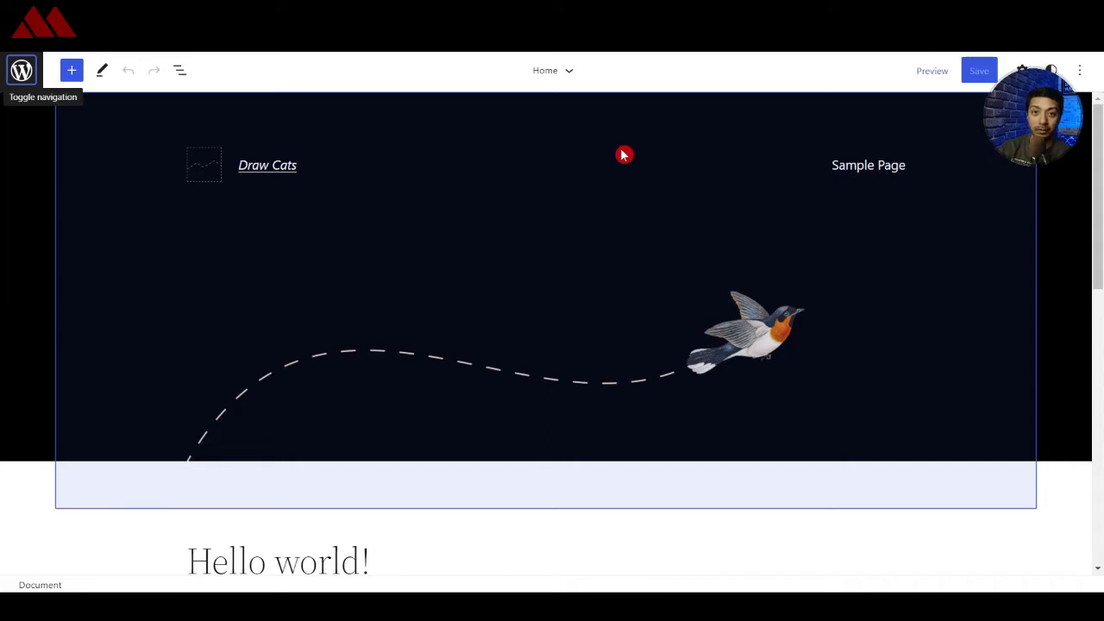
key(shift+alt+o)
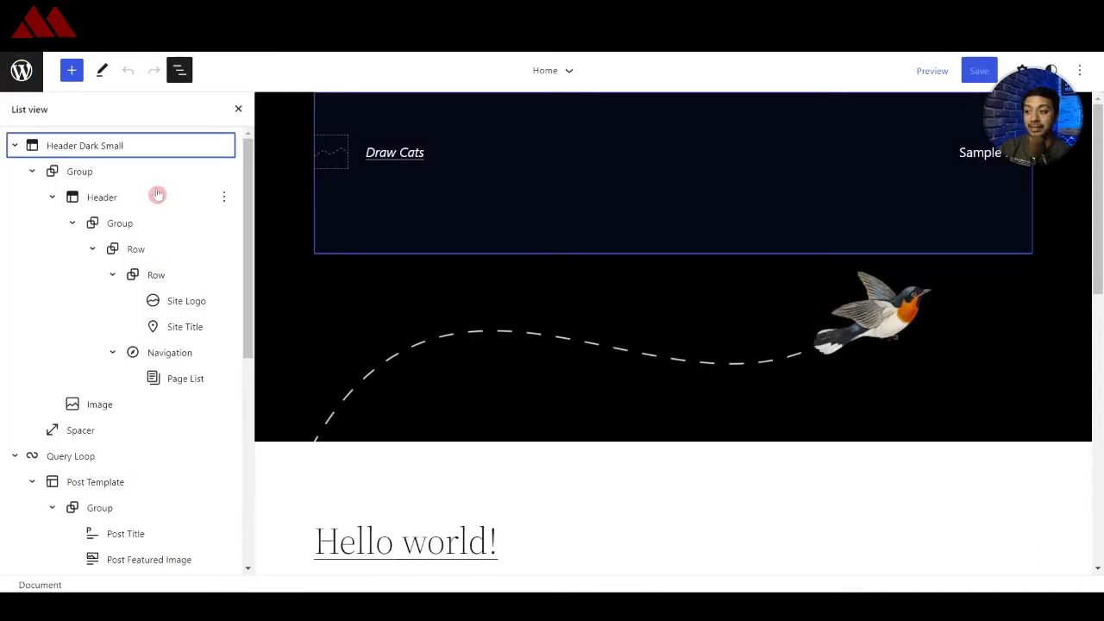
scroll(157, 195, down, 3)
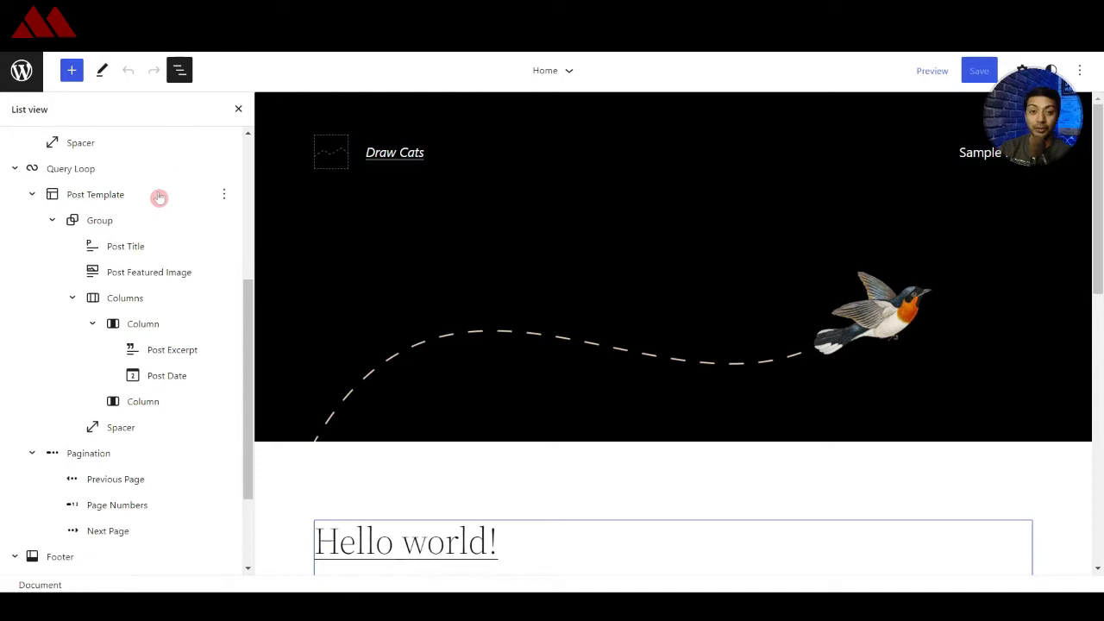
scroll(143, 207, down, 2)
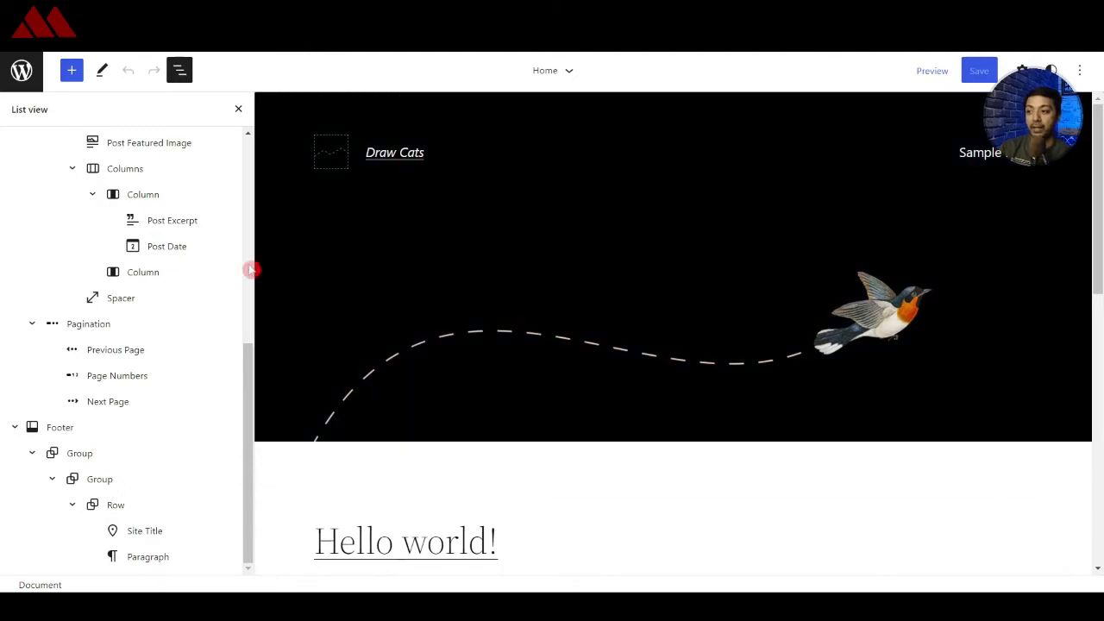
click(263, 274)
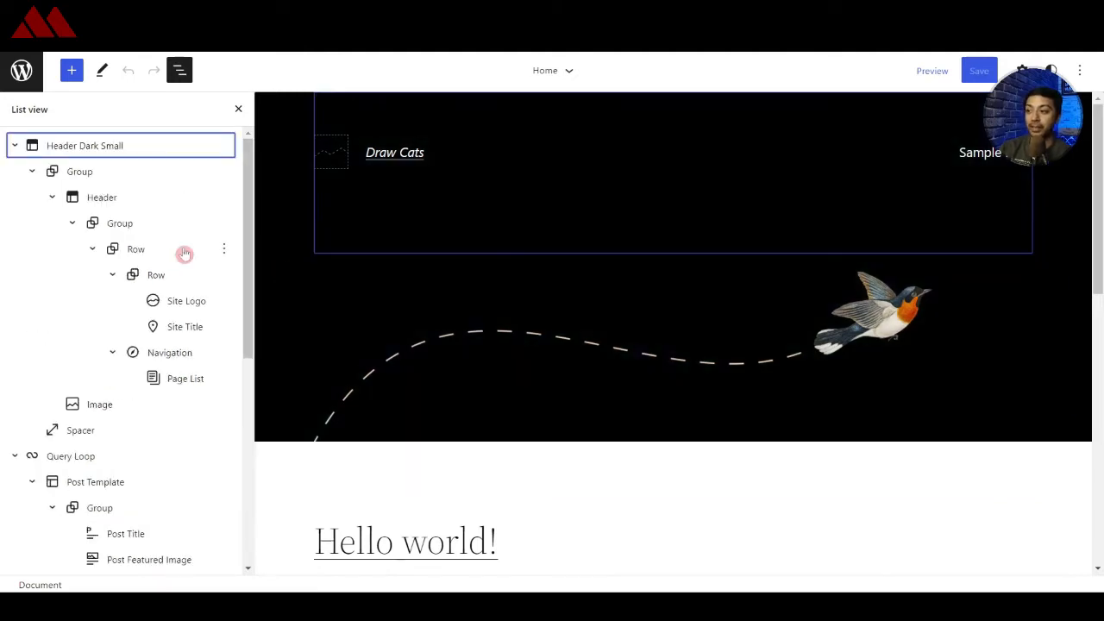
Step: Select the Site Title block in the header and view its block settings
click(169, 329)
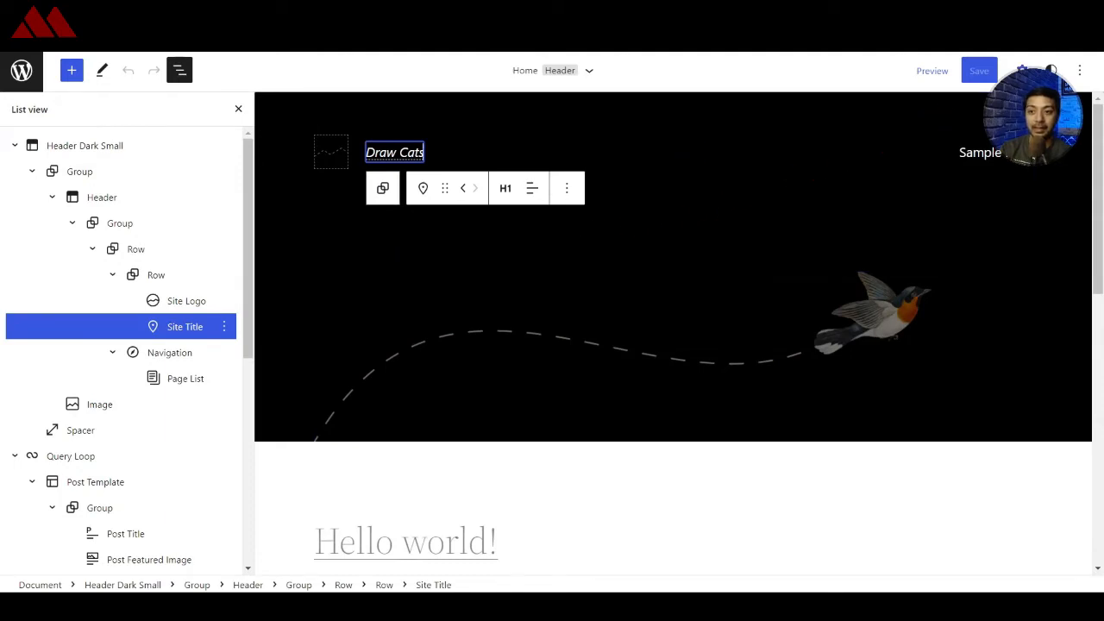
click(1022, 72)
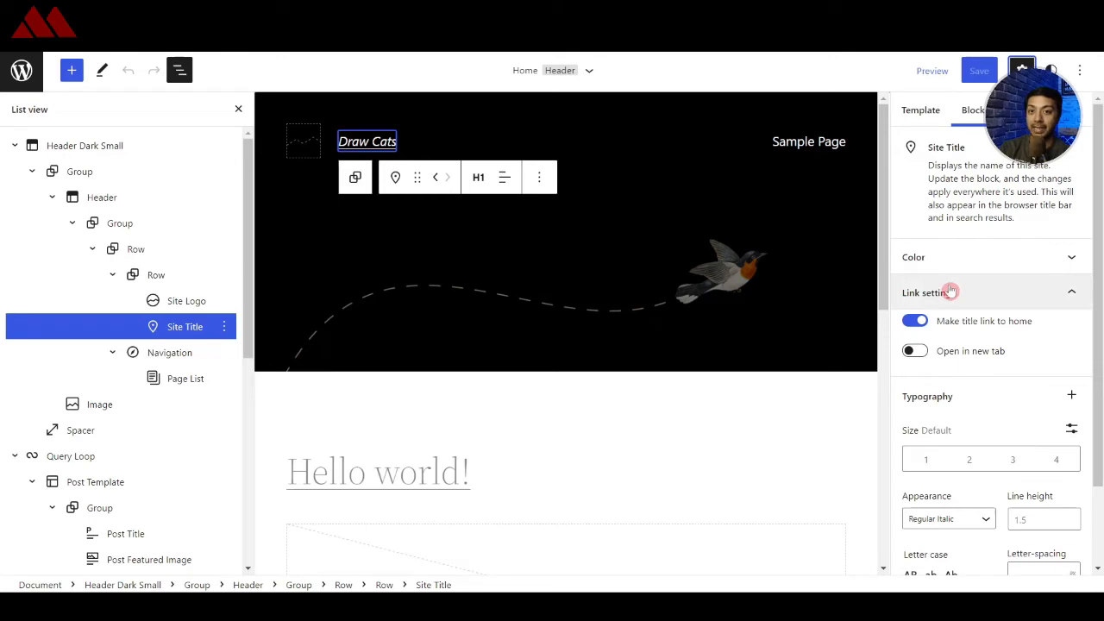
click(919, 121)
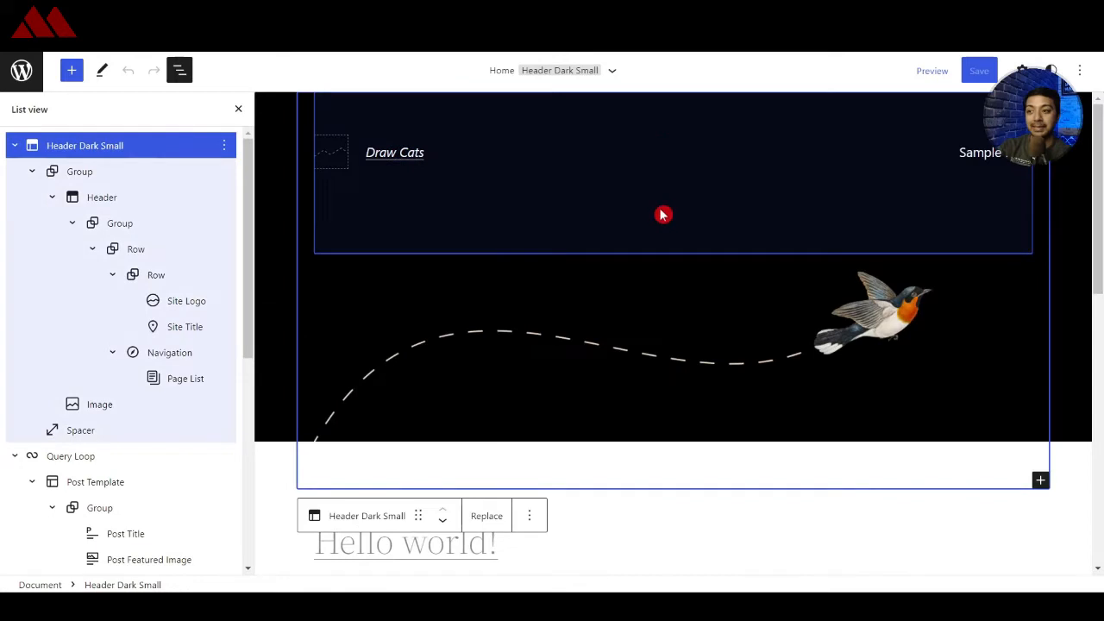
Step: Look over the Home template's layout from the header through the post content to the pagination
scroll(663, 216, down, 5)
scroll(662, 228, down, 5)
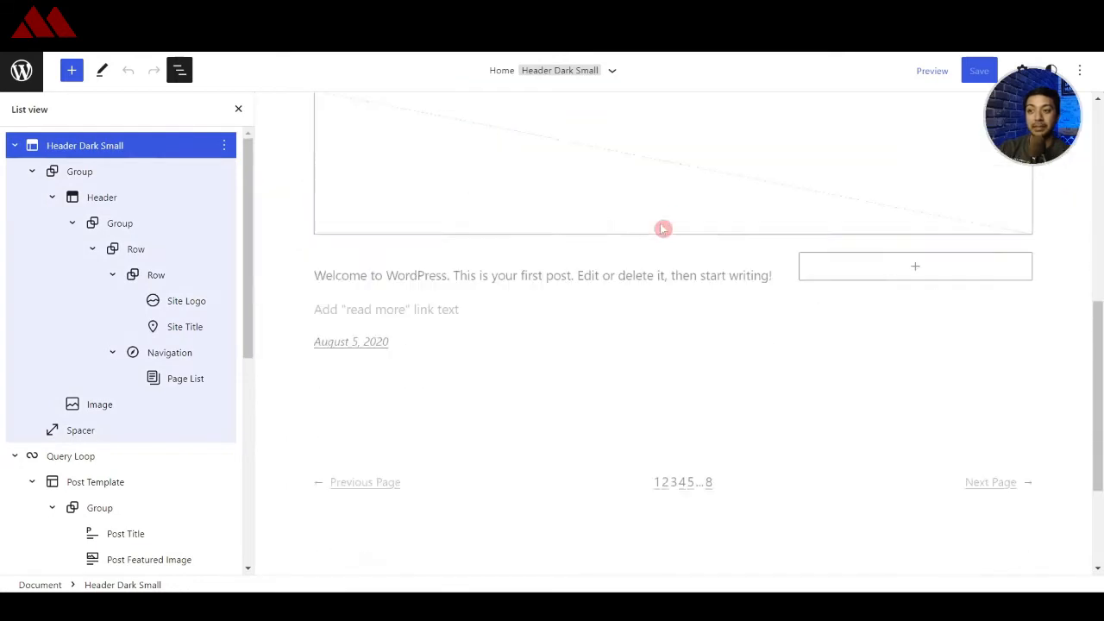
scroll(638, 319, up, 10)
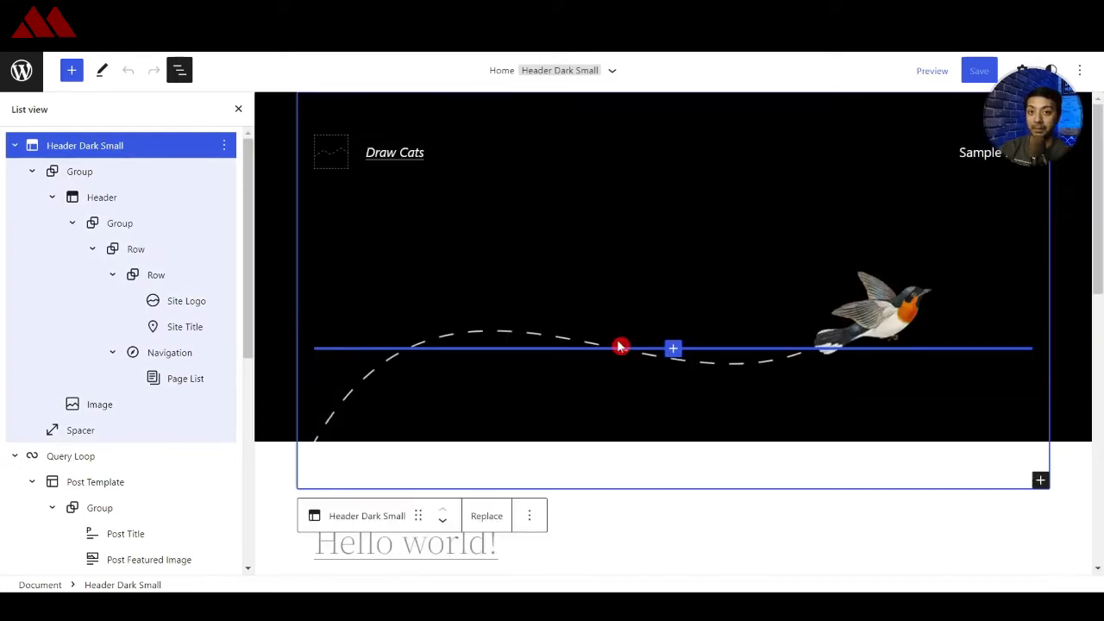
Step: Examine the header's blocks one by one: Header, Site Logo, Site Title, Navigation and Page List
click(517, 174)
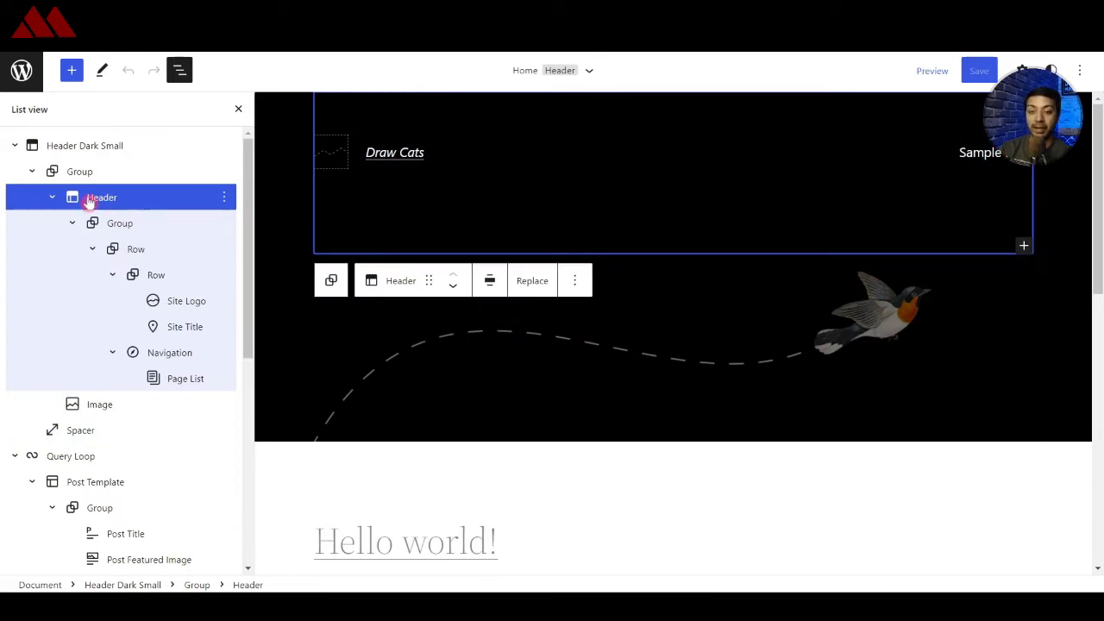
click(153, 301)
click(157, 332)
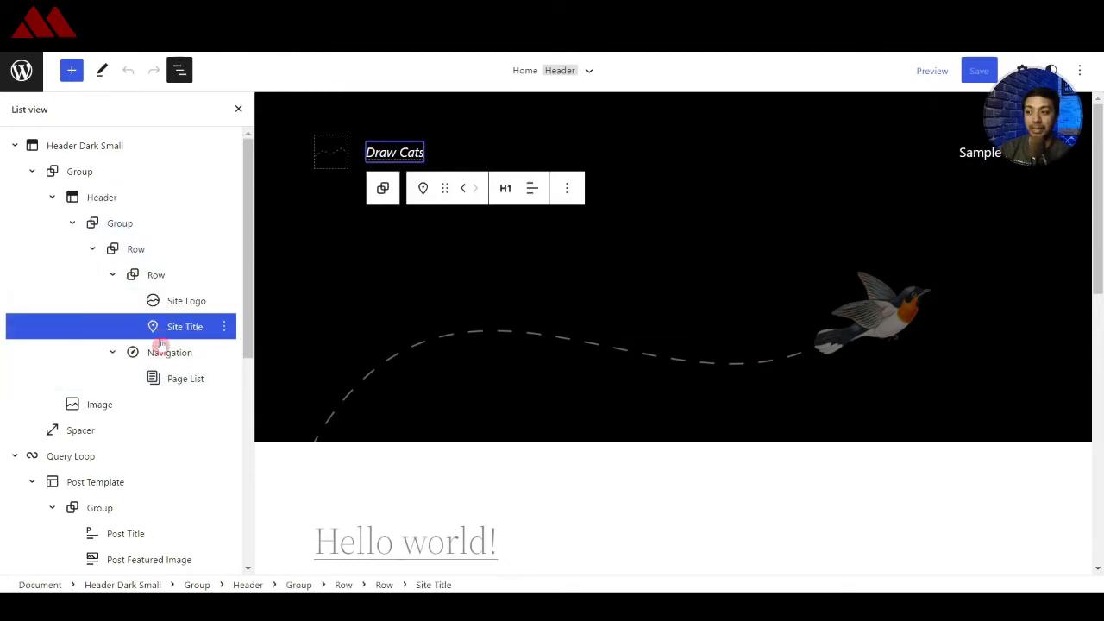
click(161, 345)
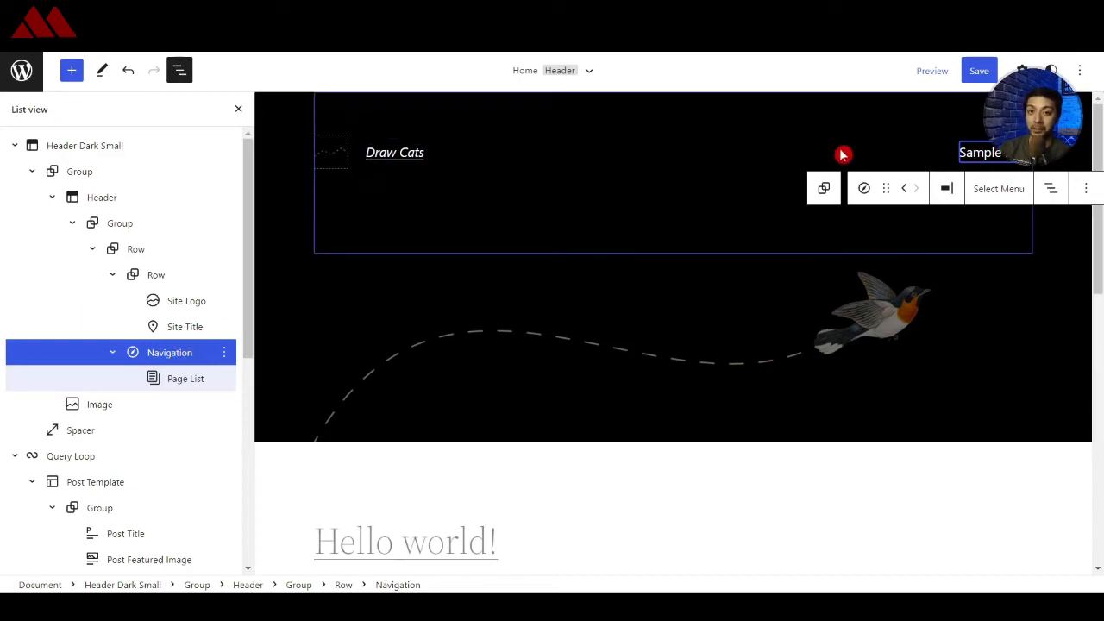
click(198, 379)
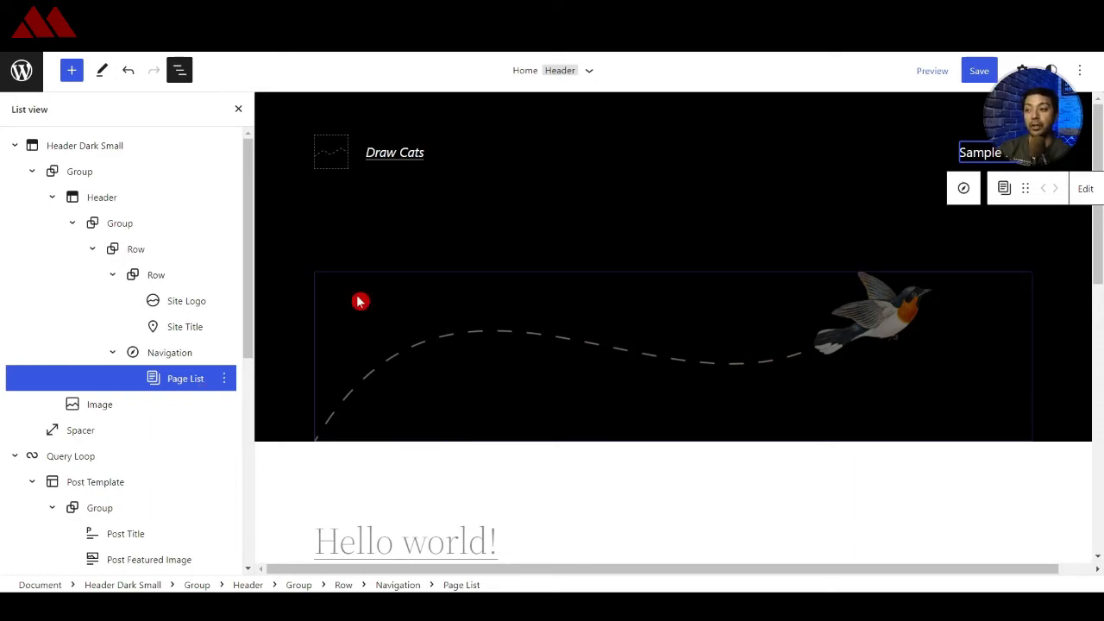
click(190, 303)
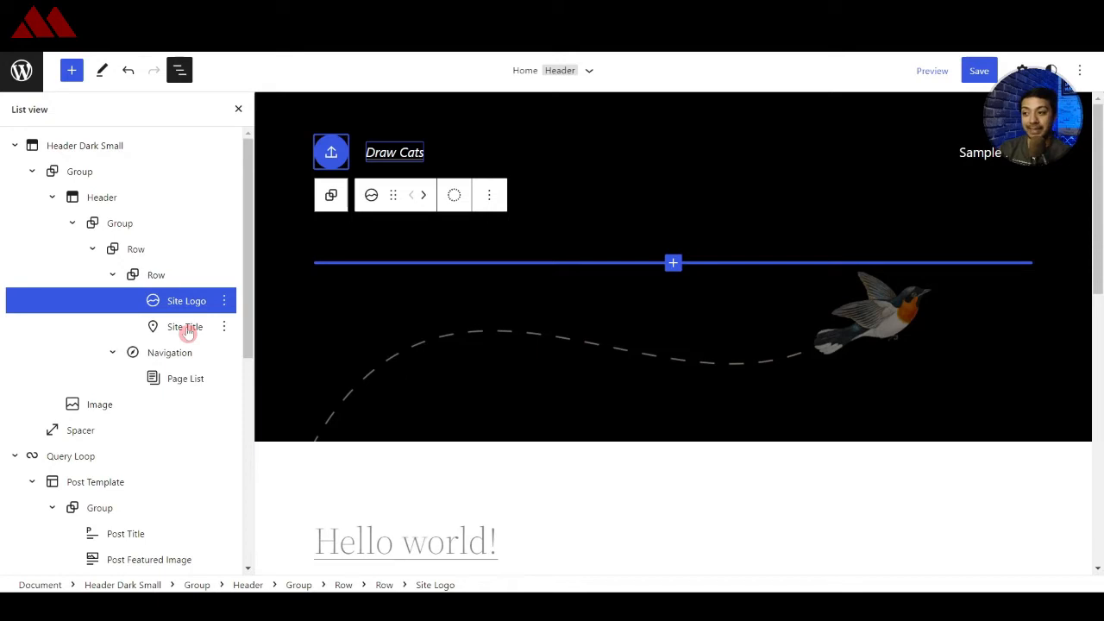
click(188, 331)
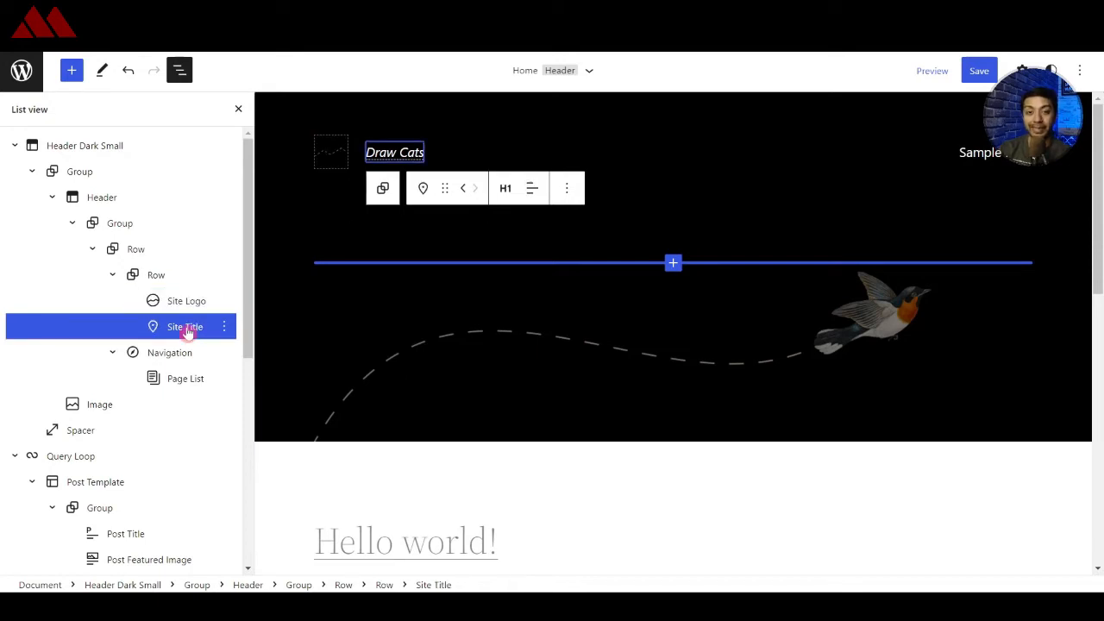
Step: Examine the Post Featured Image block and the footer's Site Title block, then review the whole Home page layout
scroll(561, 198, down, 5)
click(502, 228)
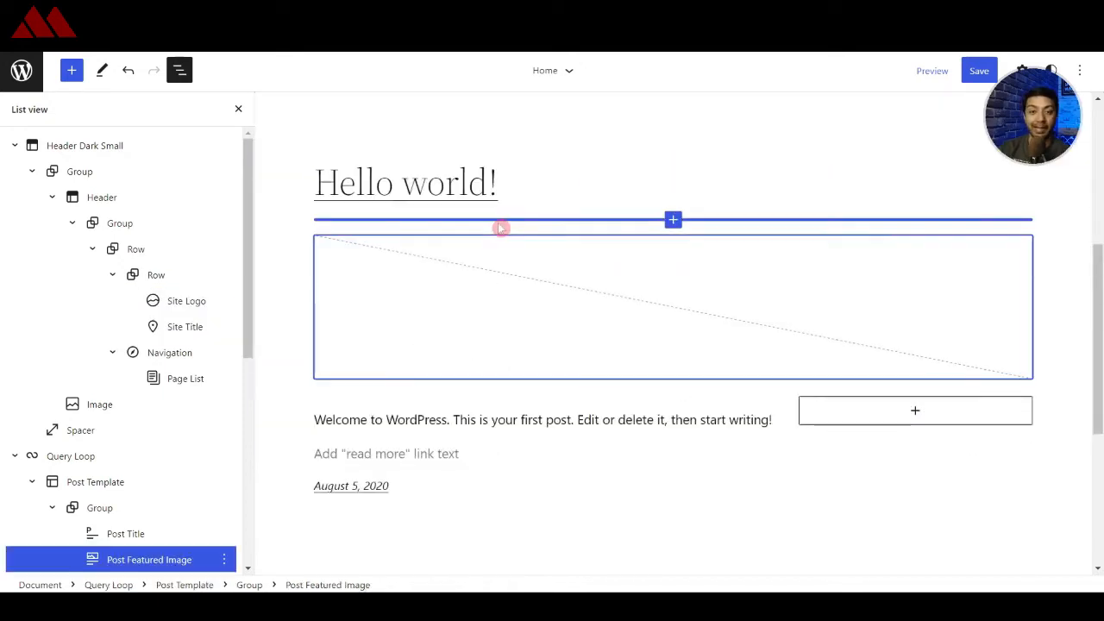
scroll(503, 228, down, 4)
click(636, 443)
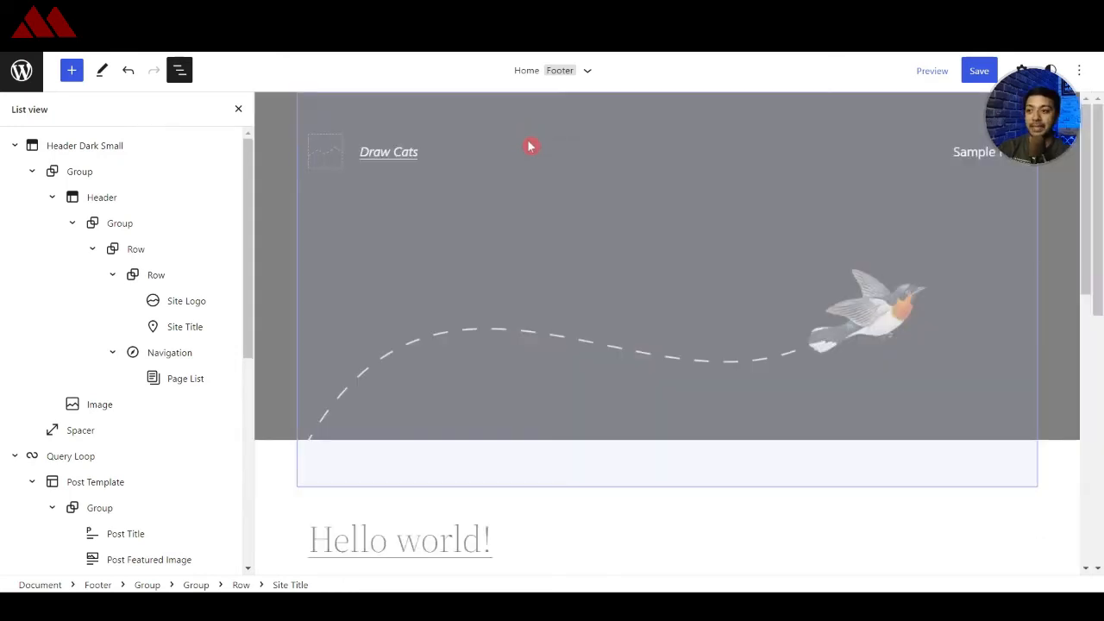
scroll(530, 148, down, 3)
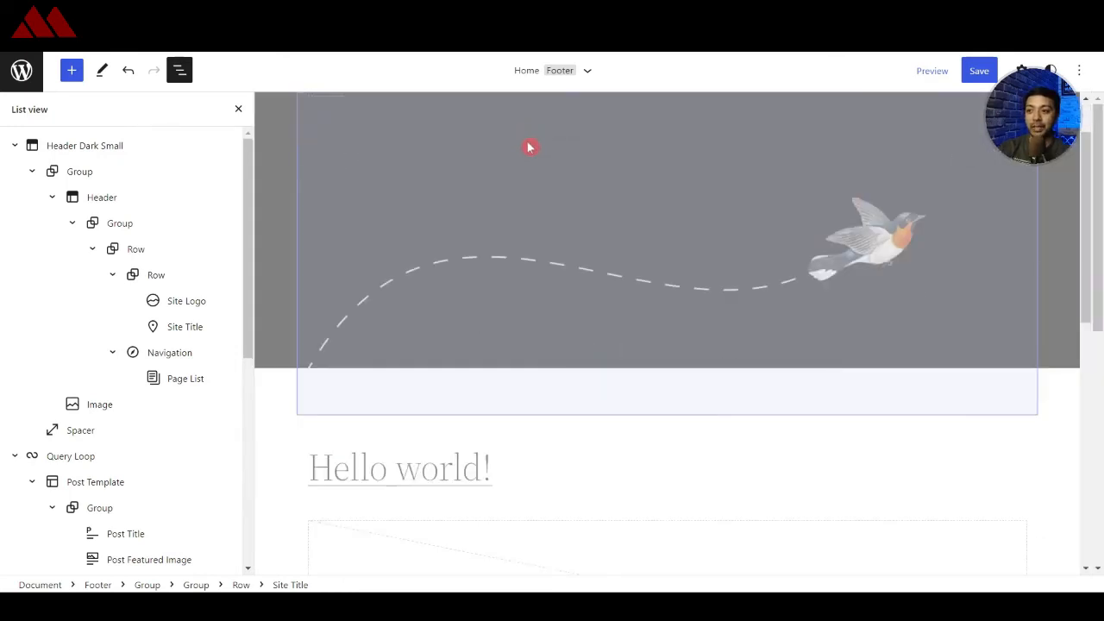
scroll(530, 148, down, 5)
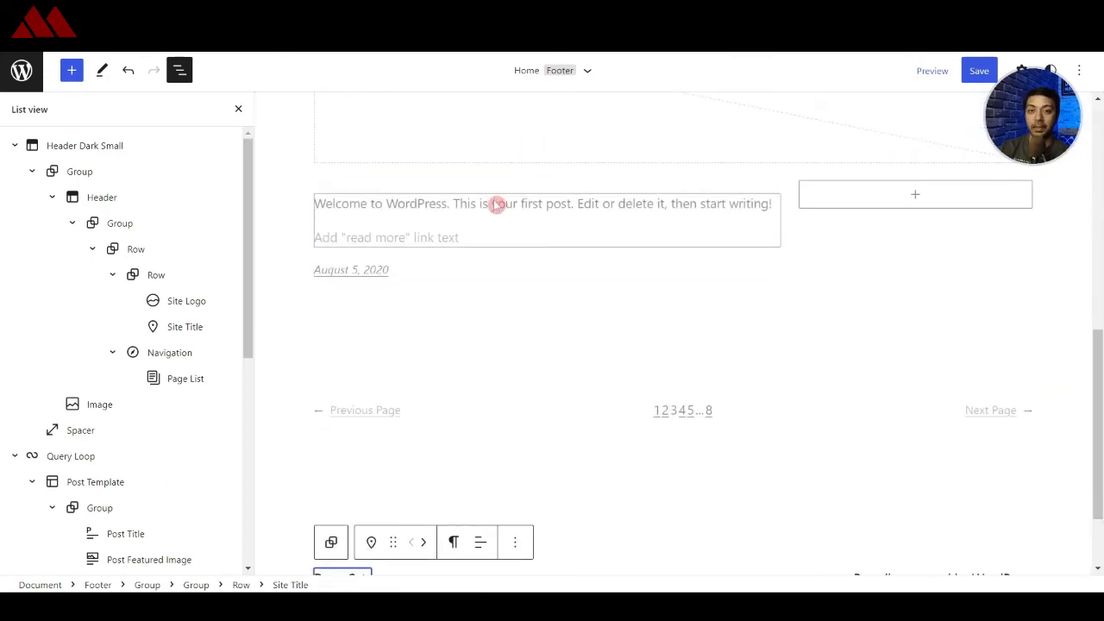
scroll(498, 206, up, 5)
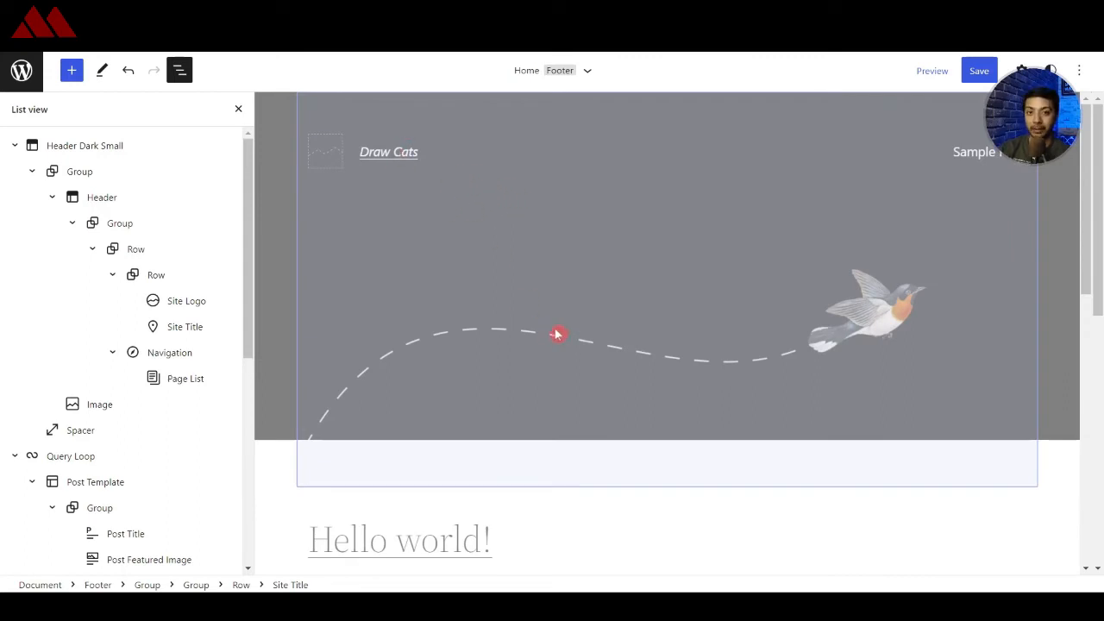
Step: View the theme's template parts, then browse the full list of its templates
click(22, 69)
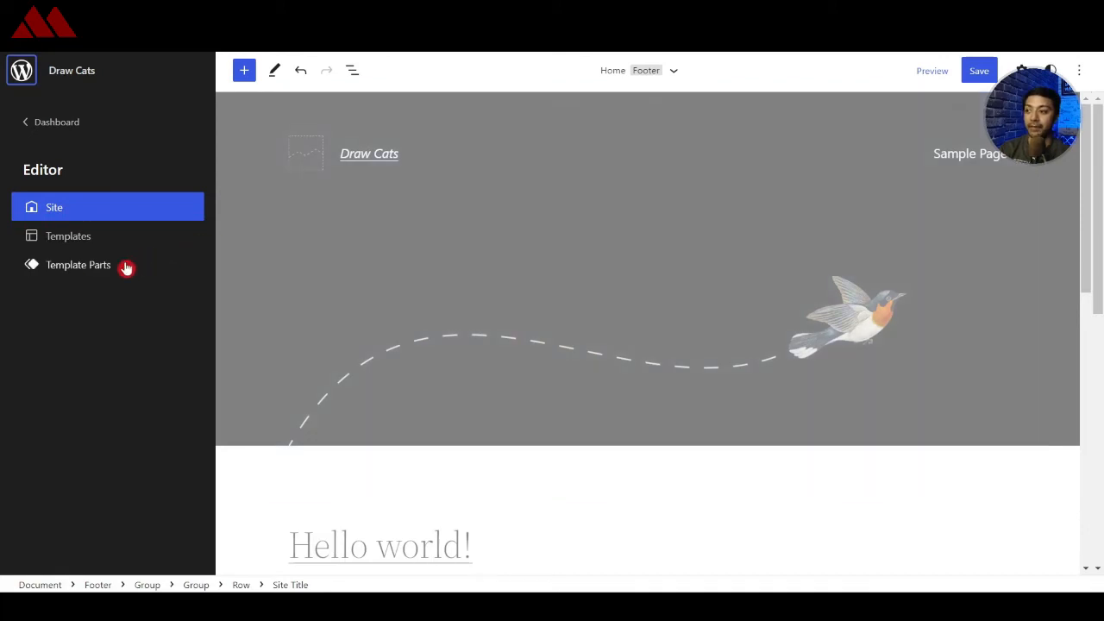
click(91, 271)
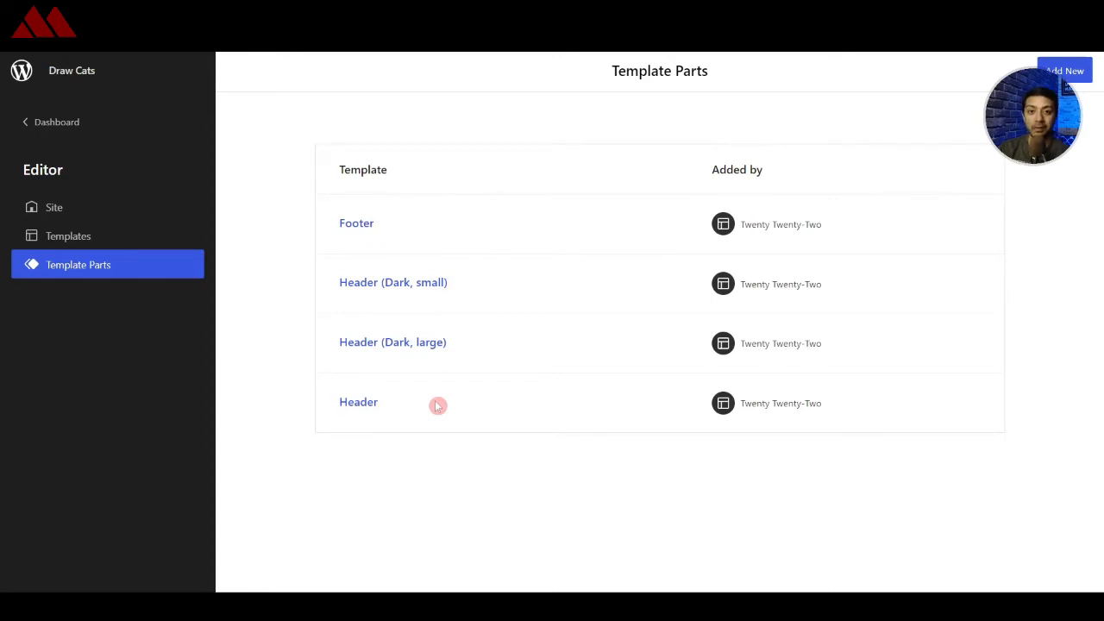
click(82, 241)
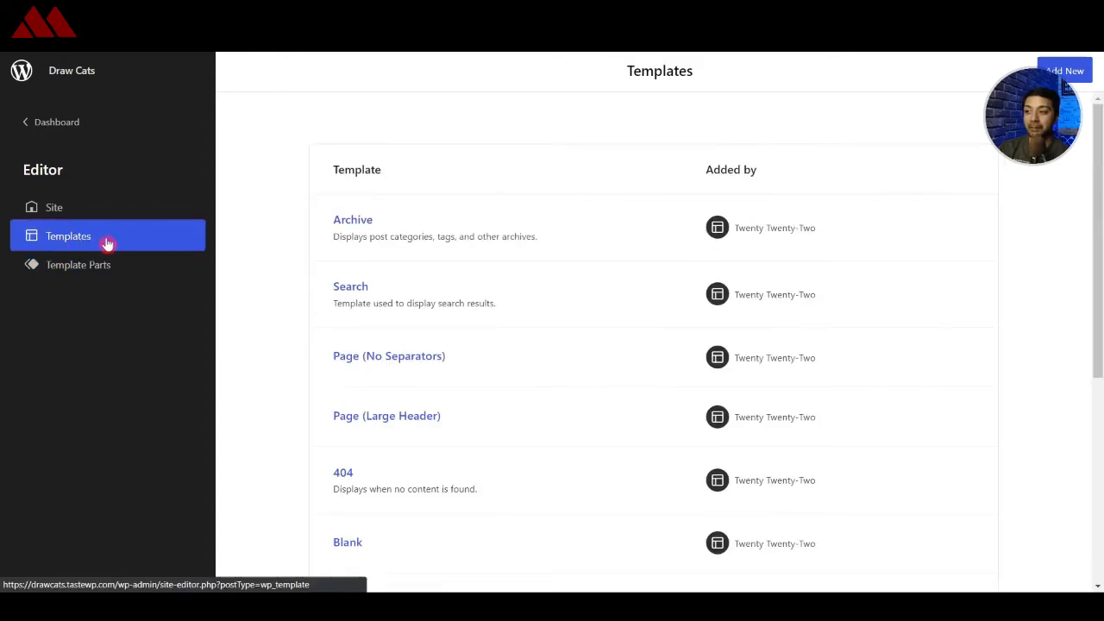
scroll(479, 200, down, 3)
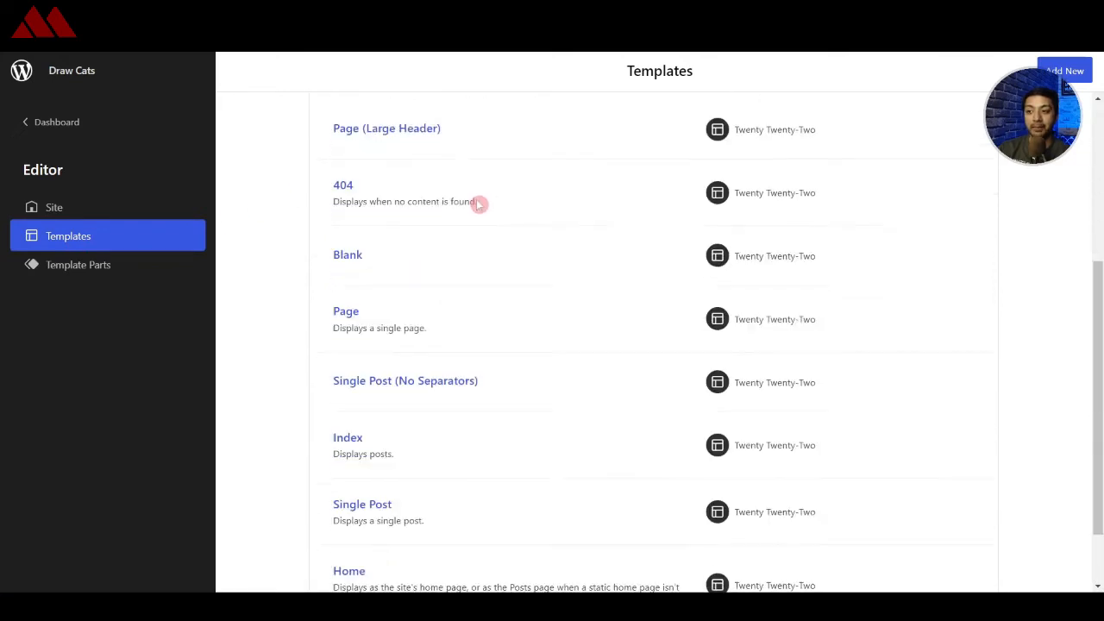
scroll(479, 204, down, 1)
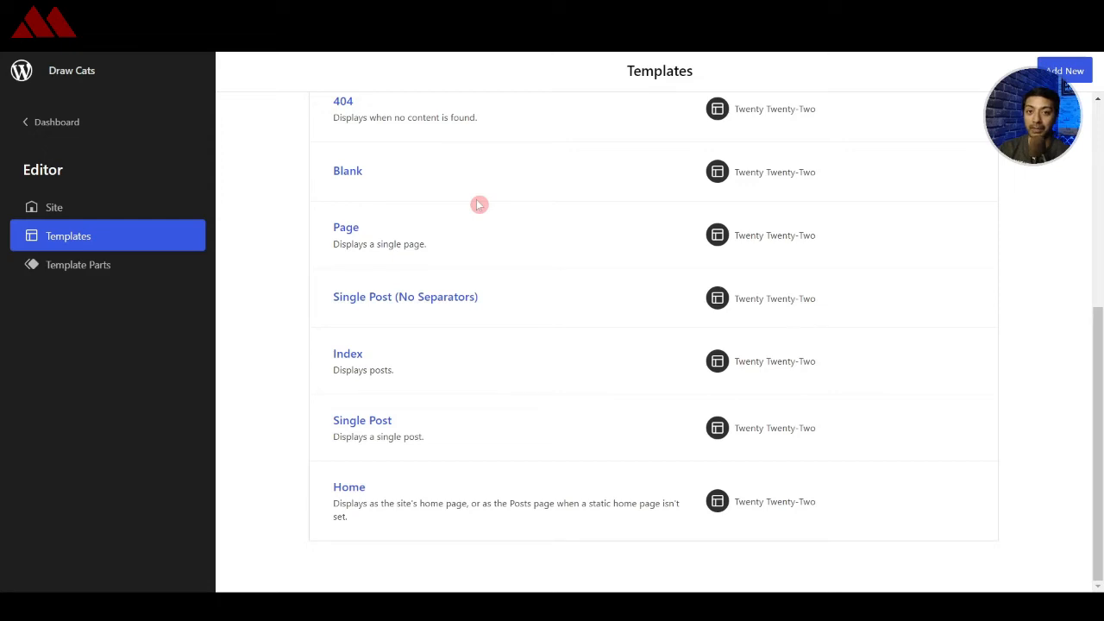
scroll(550, 257, up, 4)
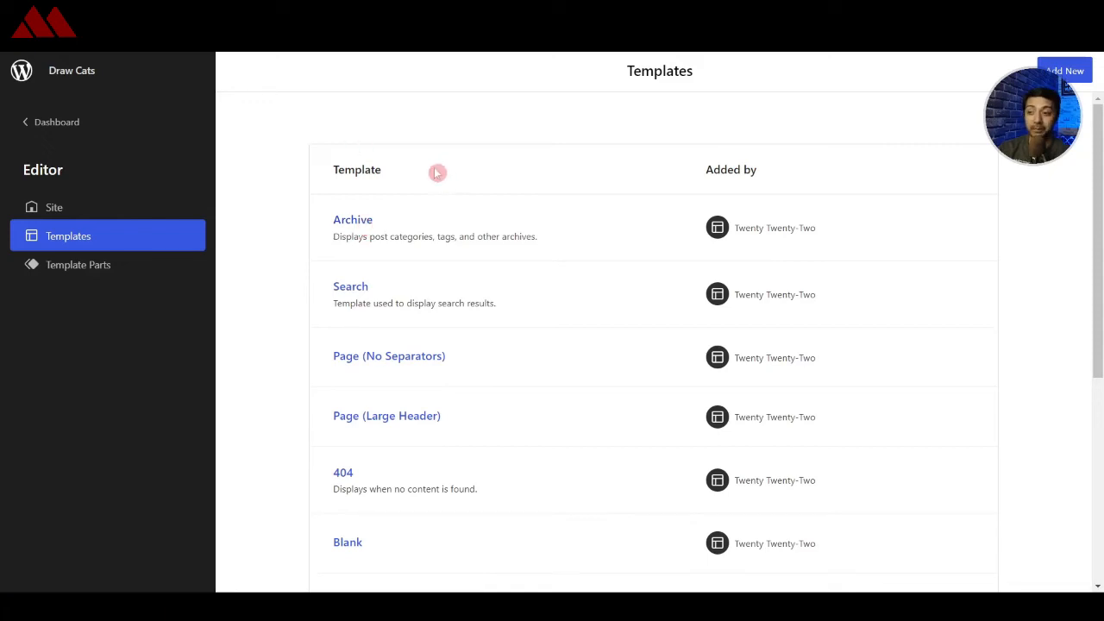
Step: Open the Archive template, show its block list and select its Header block
click(342, 223)
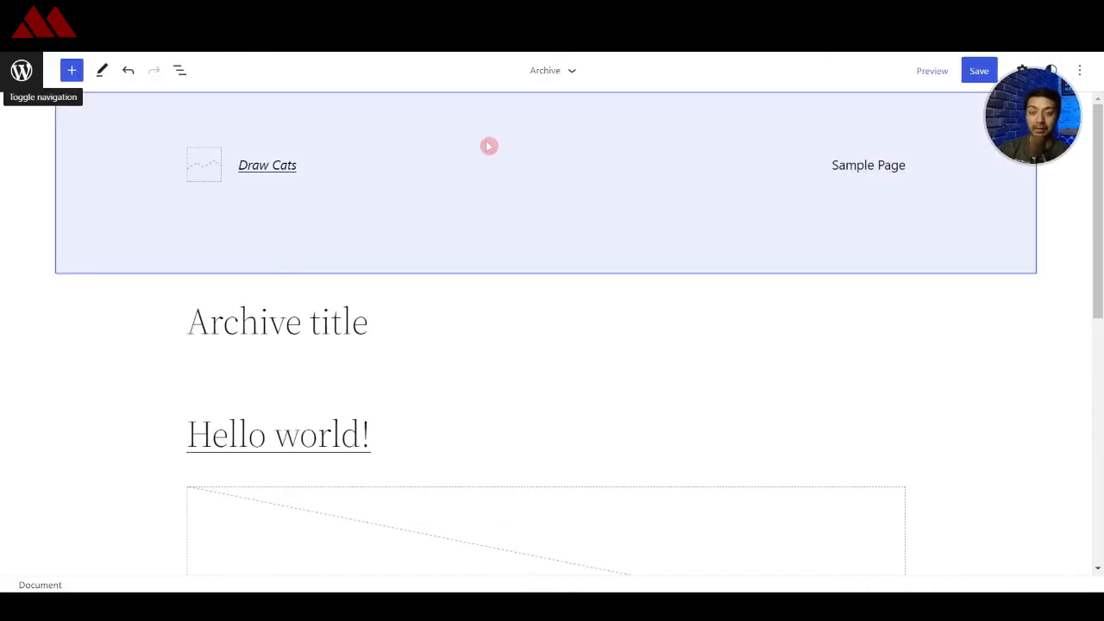
click(261, 202)
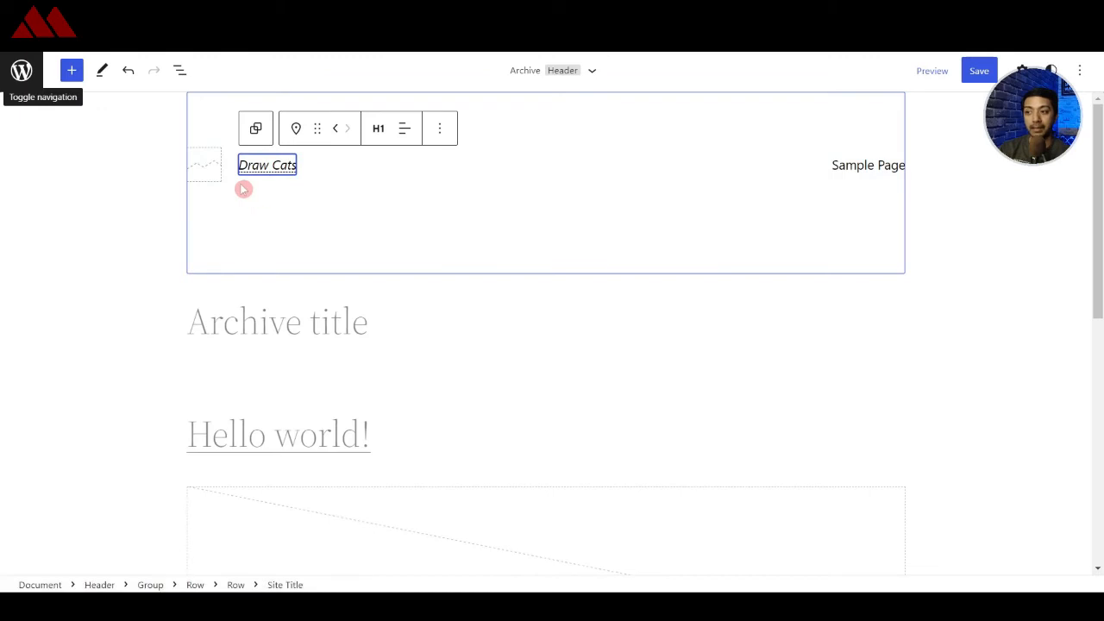
click(179, 70)
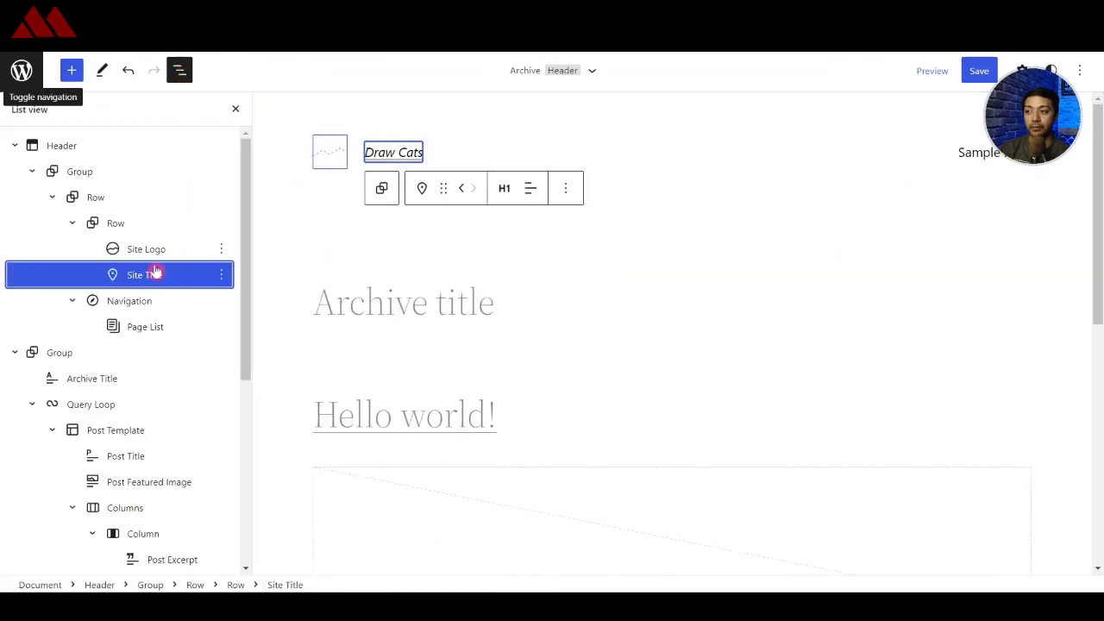
click(61, 147)
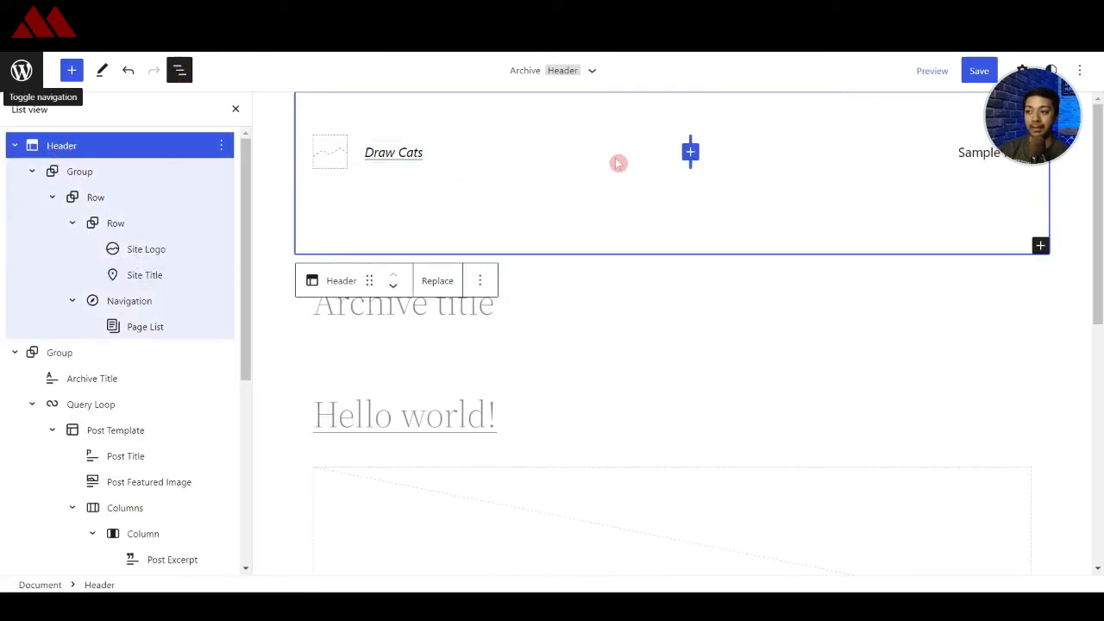
Step: Examine the Archive template's Query Loop block and its Footer section
click(113, 402)
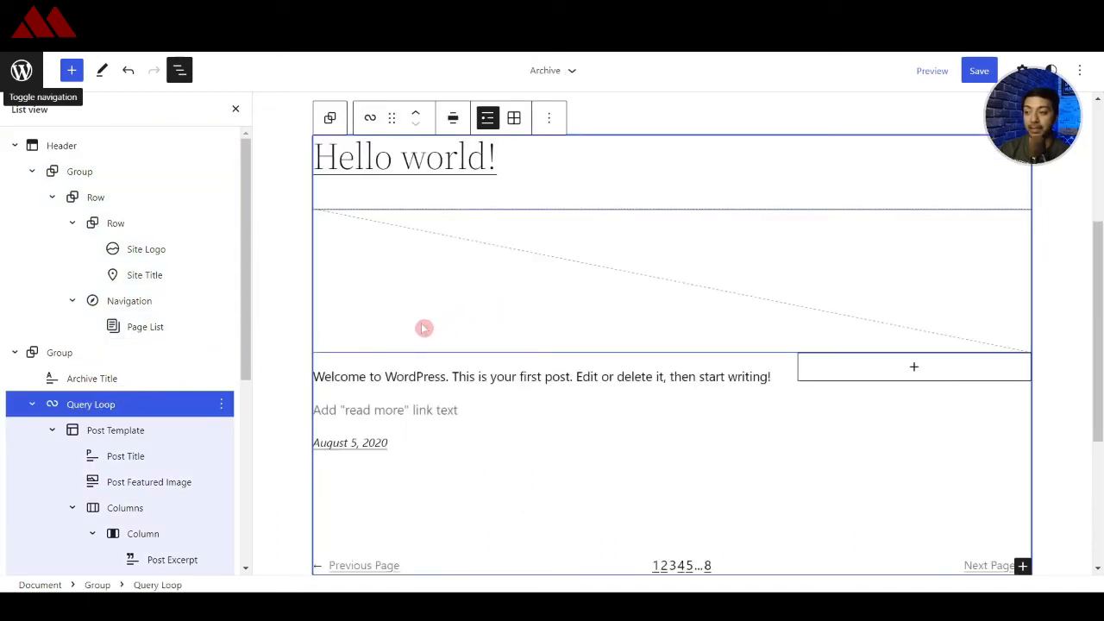
scroll(34, 451, down, 4)
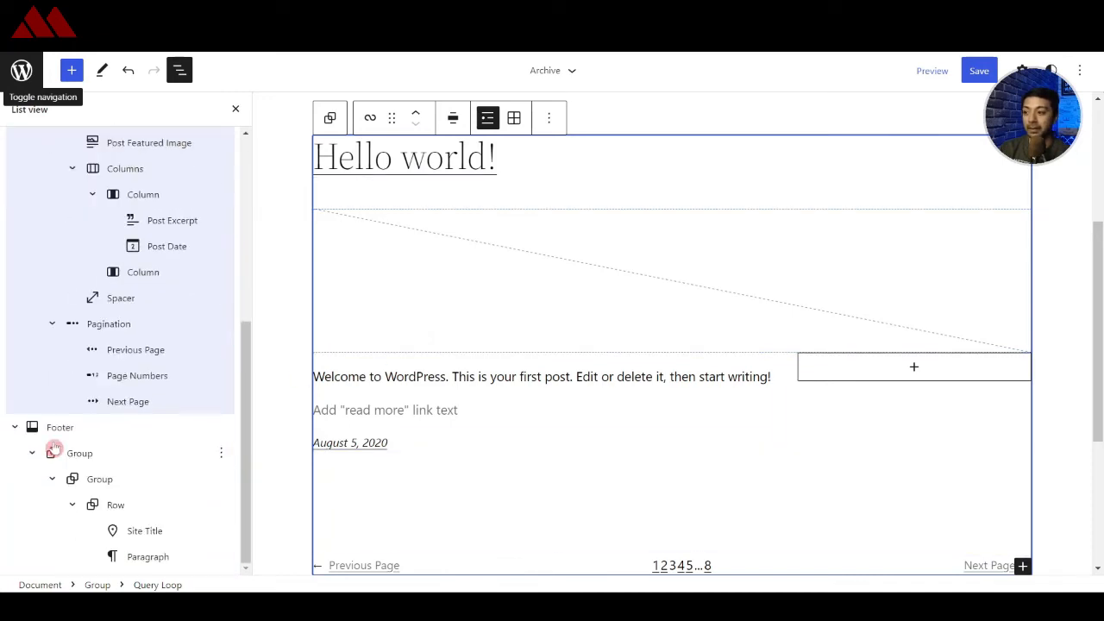
click(115, 427)
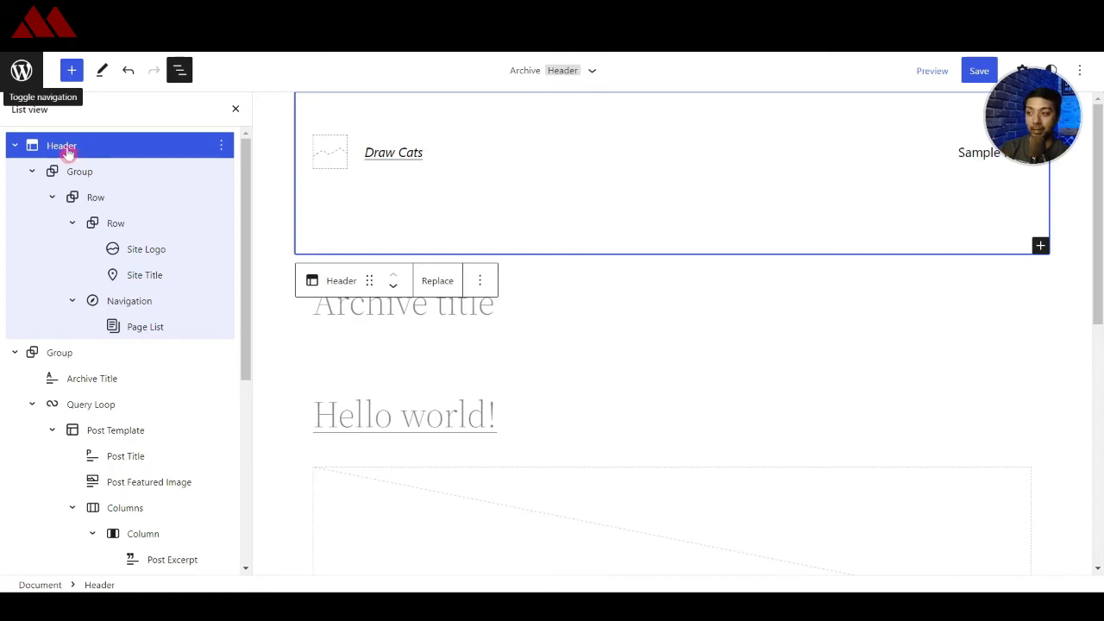
Step: Open the replacement choices for the Archive template's Header block
click(439, 282)
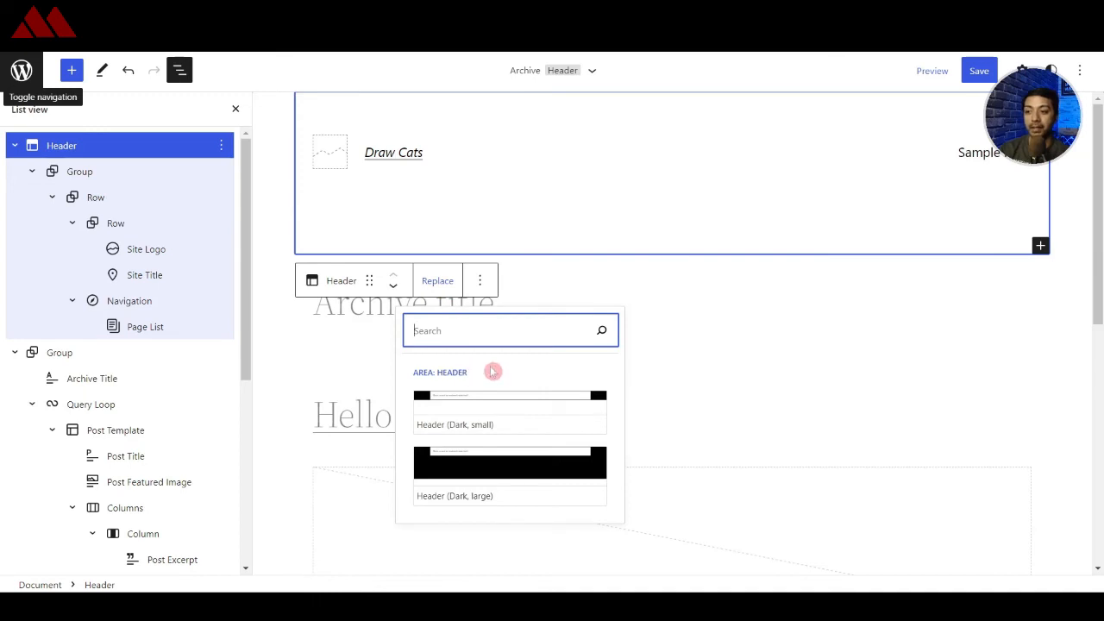